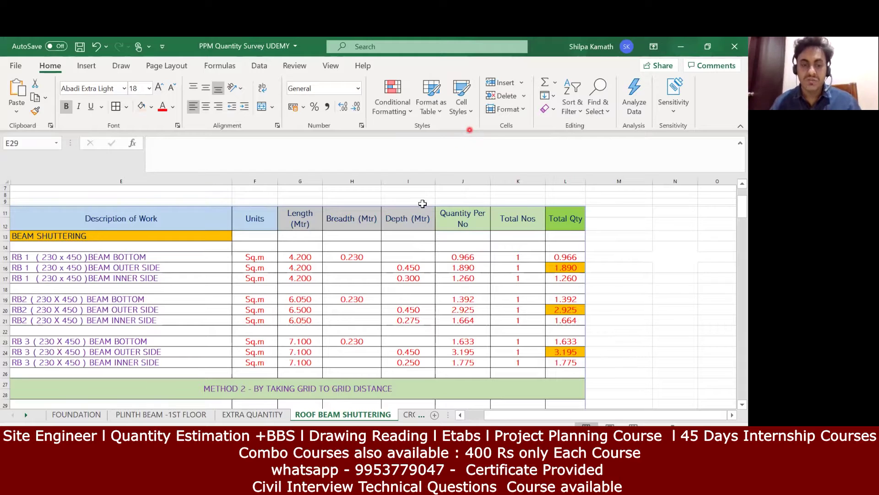
# Switch to the roof beam layout PDF and examine the numbered beams RB 1 to RB 15 and the vertical side beams
pyautogui.hotkey('alt', 'Tab')
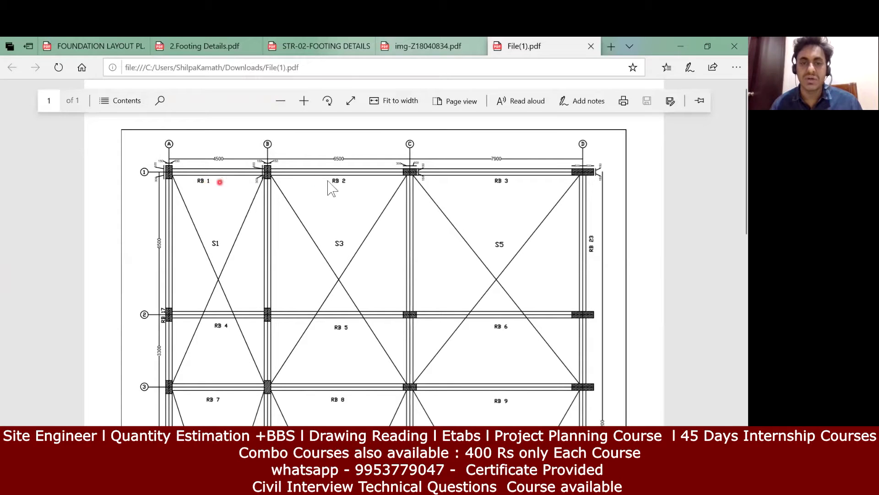
pyautogui.scroll(-1, 465, 212)
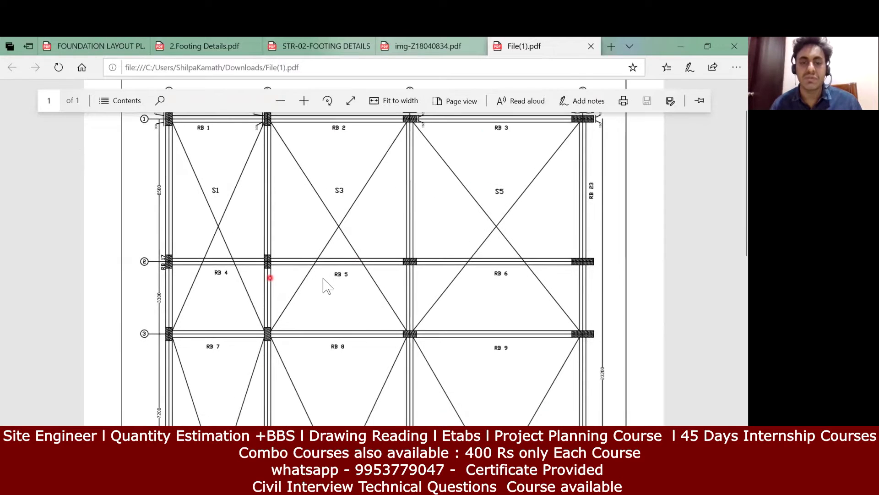
pyautogui.scroll(-2, 323, 279)
pyautogui.scroll(-2, 297, 291)
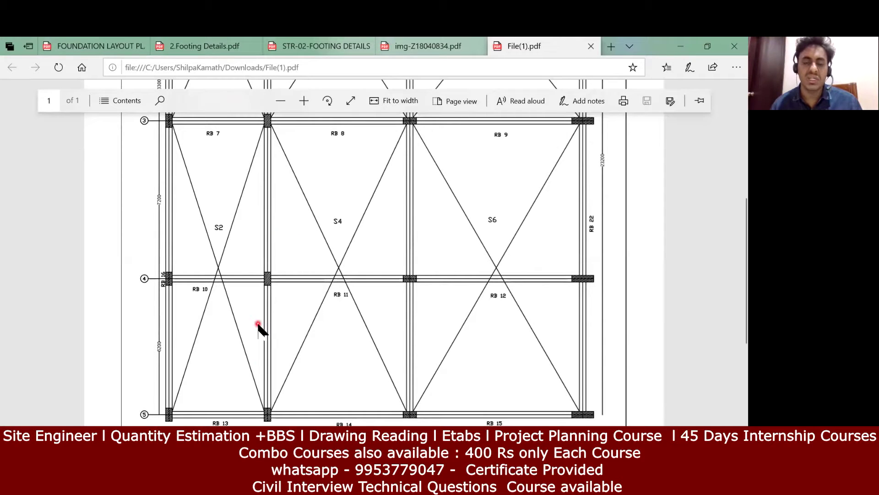
pyautogui.scroll(1, 258, 327)
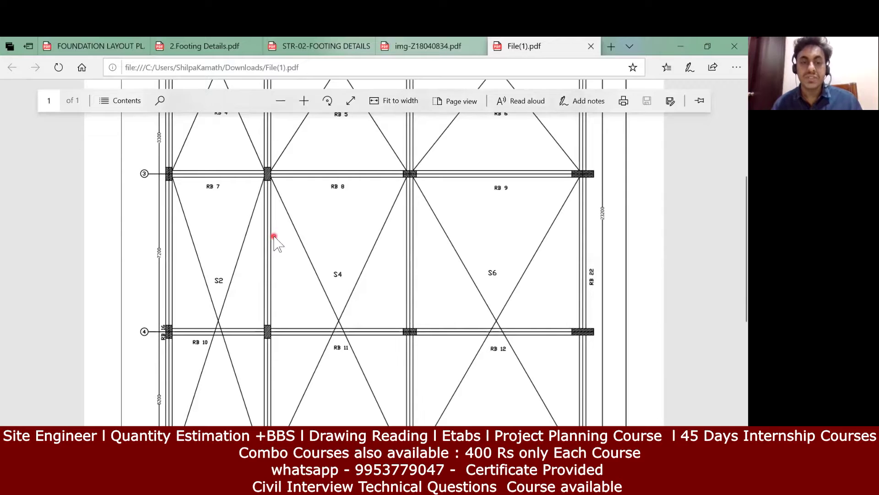
pyautogui.scroll(2, 274, 237)
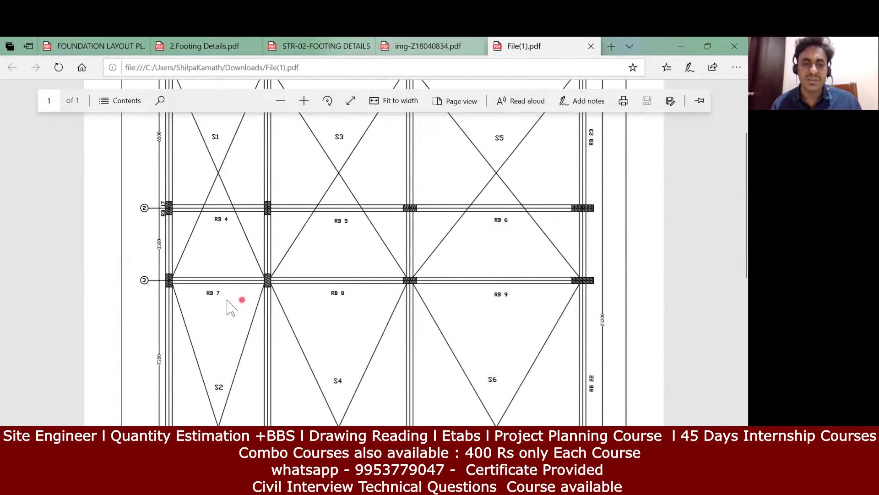
pyautogui.scroll(-3, 466, 294)
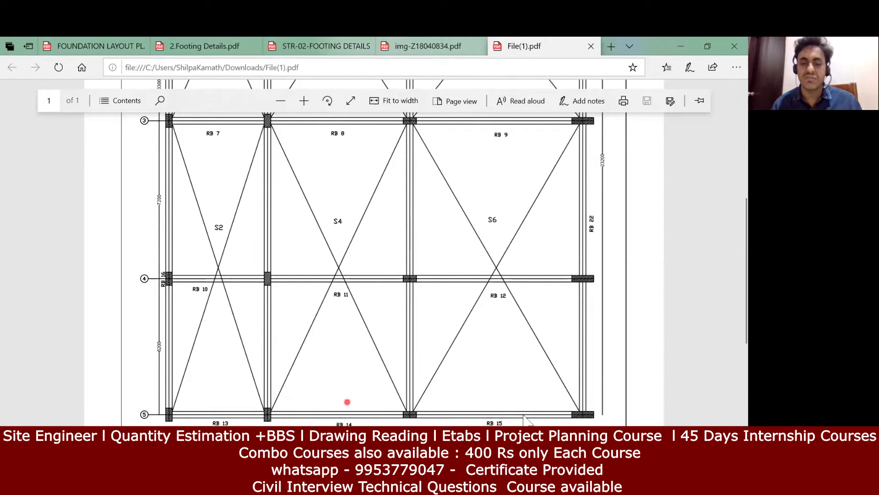
pyautogui.scroll(2, 275, 383)
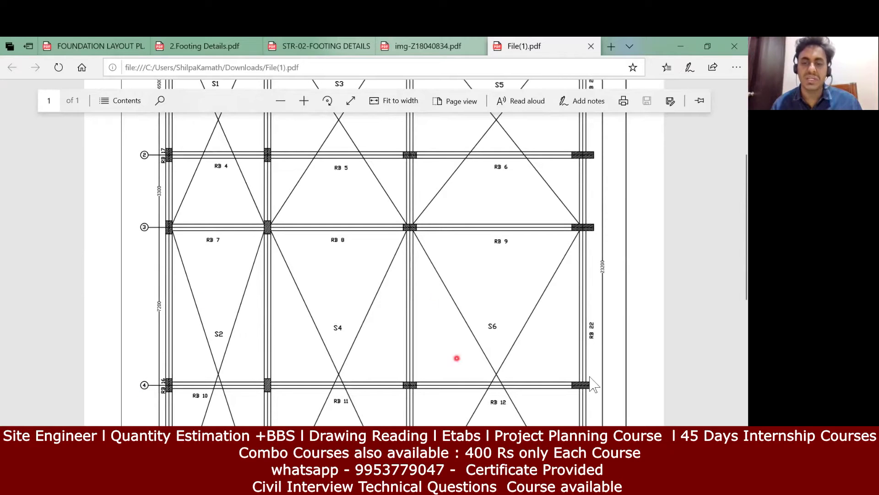
pyautogui.scroll(-2, 597, 321)
pyautogui.scroll(4, 593, 241)
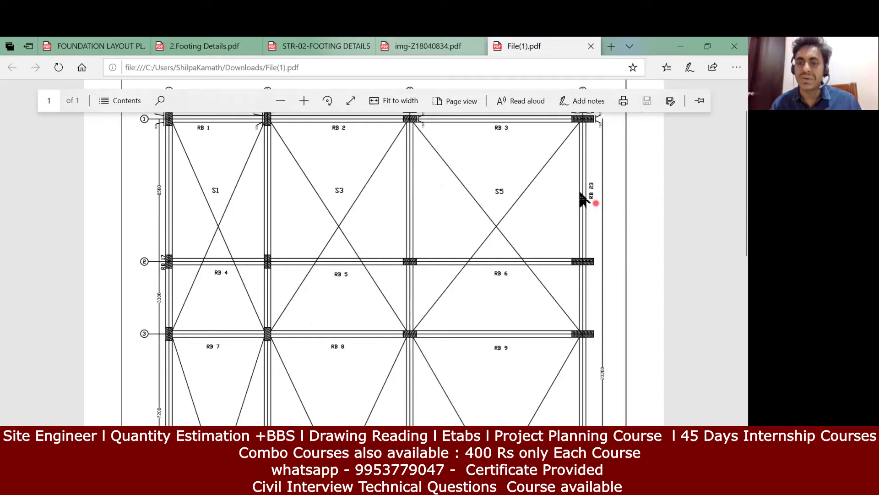
# Switch back to the roof beam shuttering sheet in Excel and inspect the length formula of the RB 1 beam bottom
pyautogui.hotkey('alt', 'Tab')
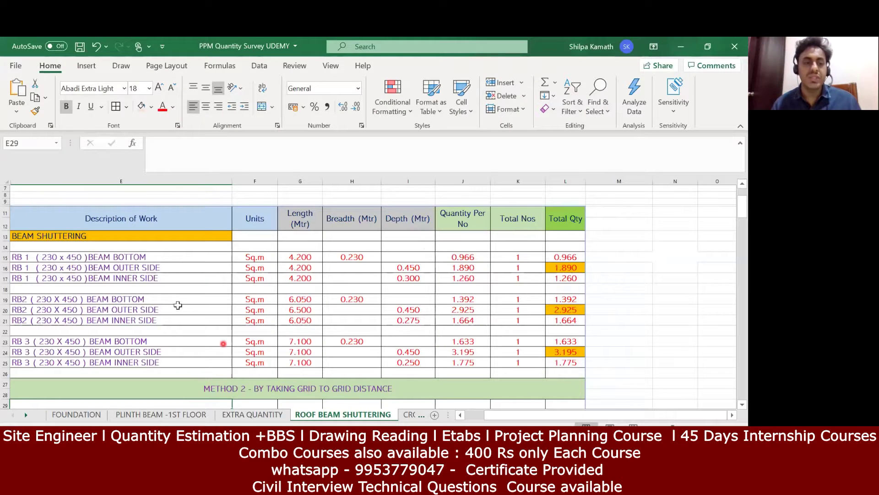
pyautogui.scroll(-1, 23, 265)
pyautogui.scroll(-1, 23, 264)
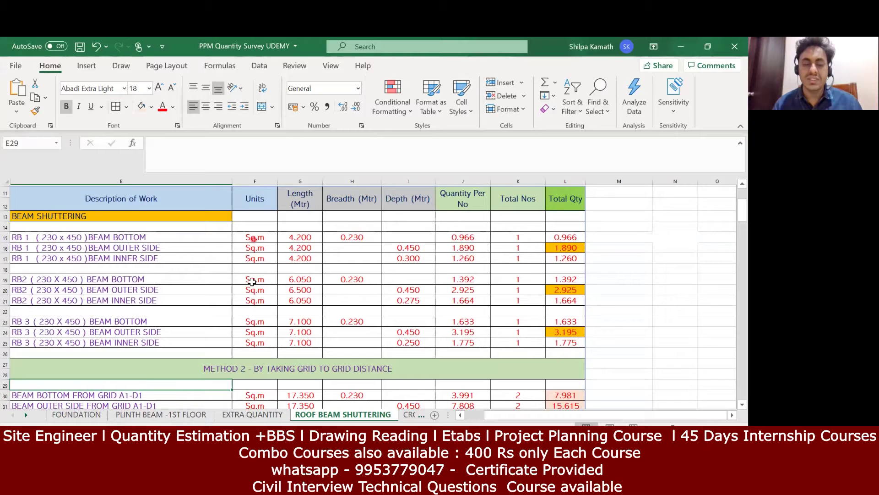
pyautogui.click(315, 237)
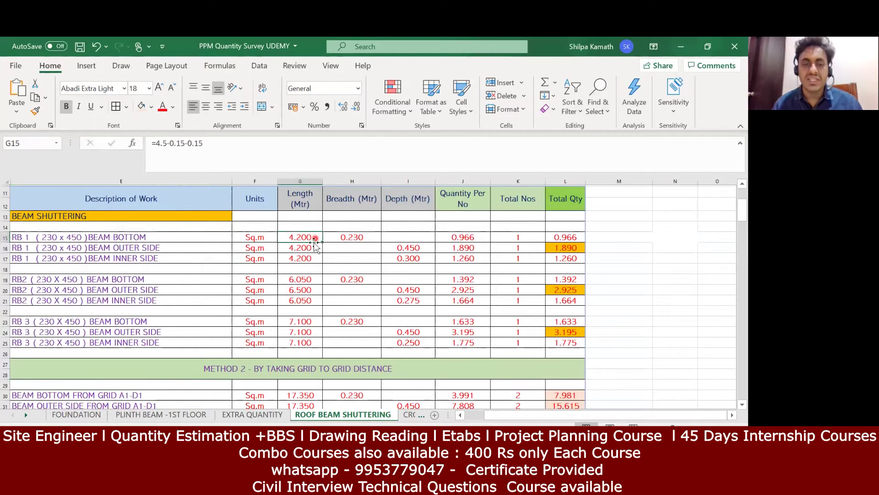
# Enlarge RB 1 in the layout PDF to read its grid span and column offsets, and check the RB 1 bottom breadth in Excel
pyautogui.hotkey('alt', 'Tab')
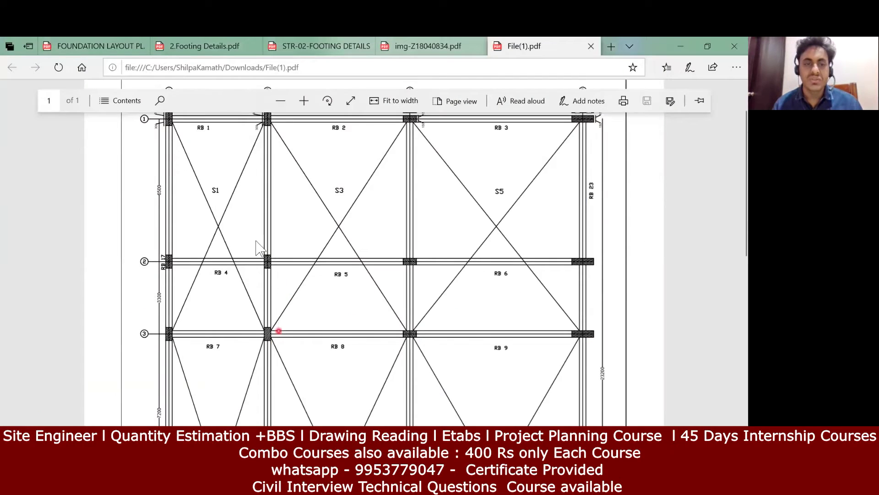
pyautogui.scroll(1, 215, 220)
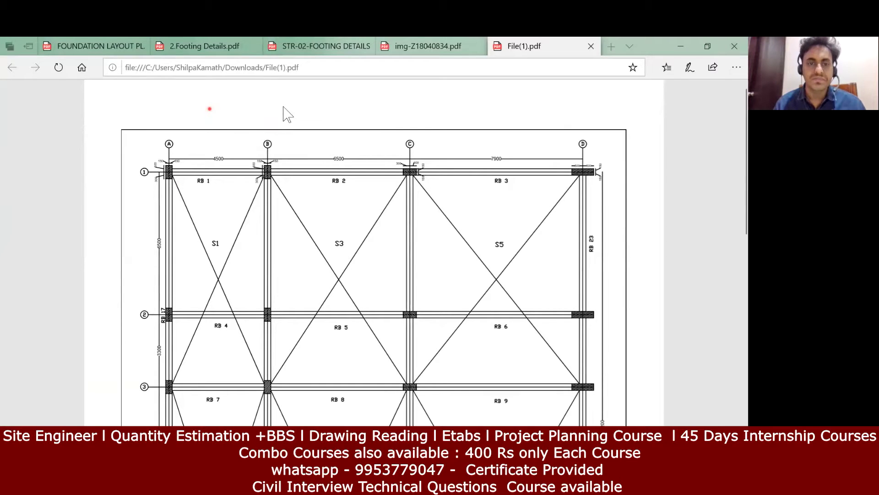
pyautogui.click(304, 93)
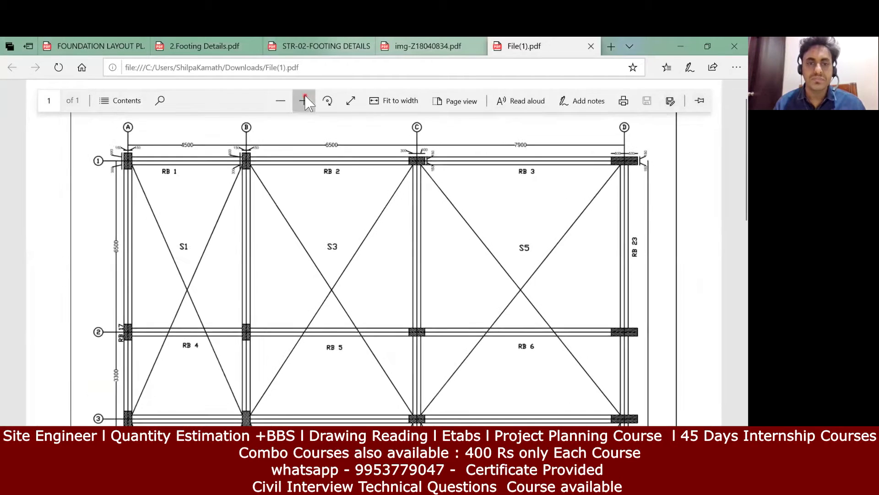
pyautogui.click(304, 93)
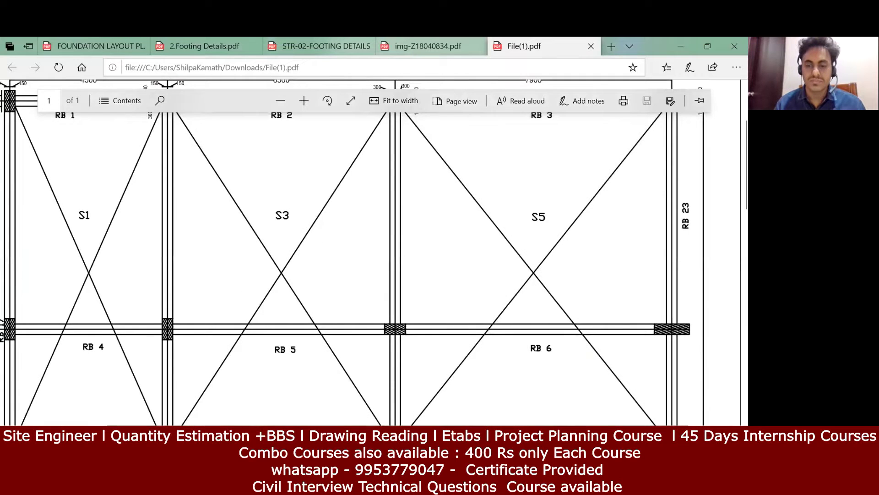
pyautogui.scroll(3, 255, 295)
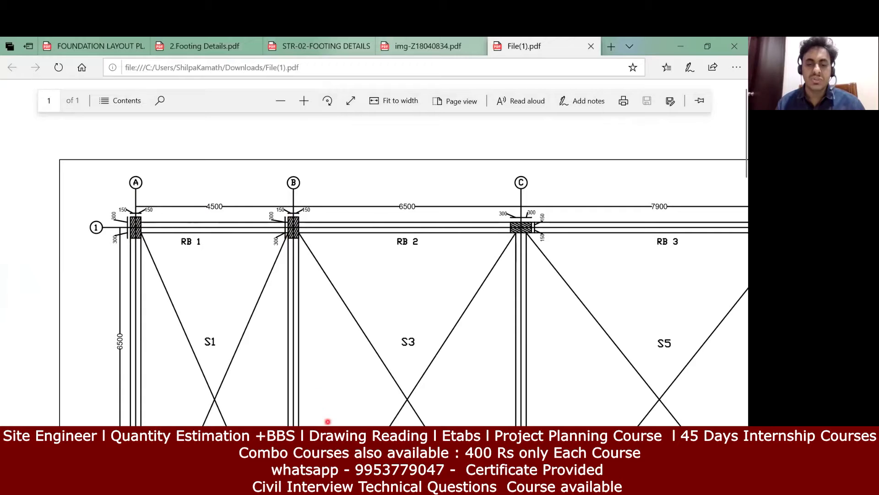
pyautogui.hotkey('alt', 'Tab')
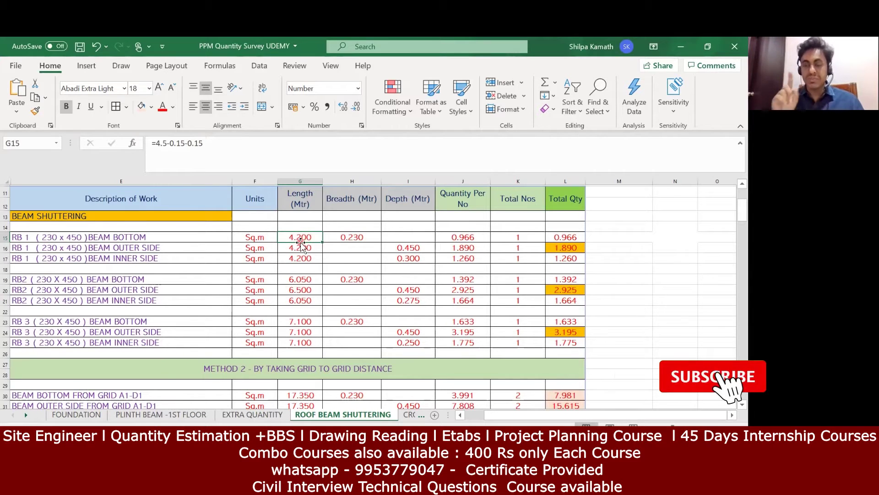
pyautogui.click(364, 239)
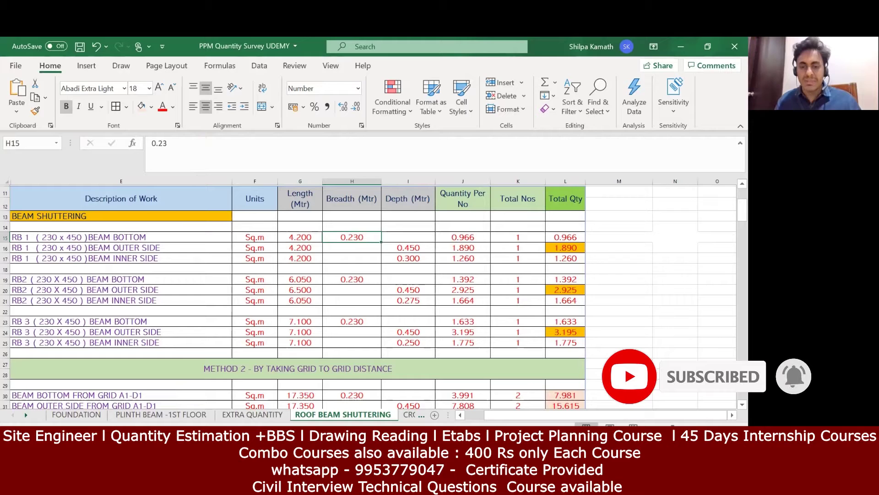
# Switch to the Photos app, browse the site photos of beam bottom shuttering, and minimize the viewer to return to Excel
pyautogui.hotkey('alt', 'Tab')
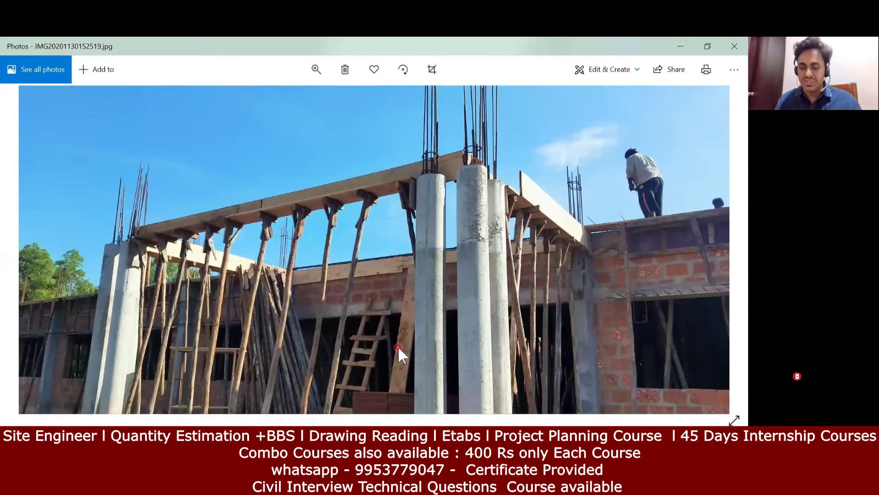
pyautogui.press('Right')
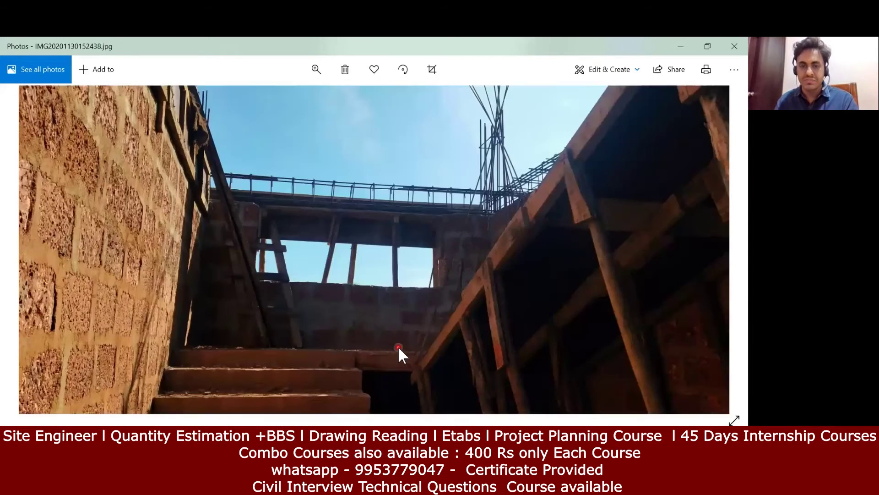
pyautogui.press('Left')
pyautogui.press('Right')
pyautogui.press('Right')
pyautogui.press('Left')
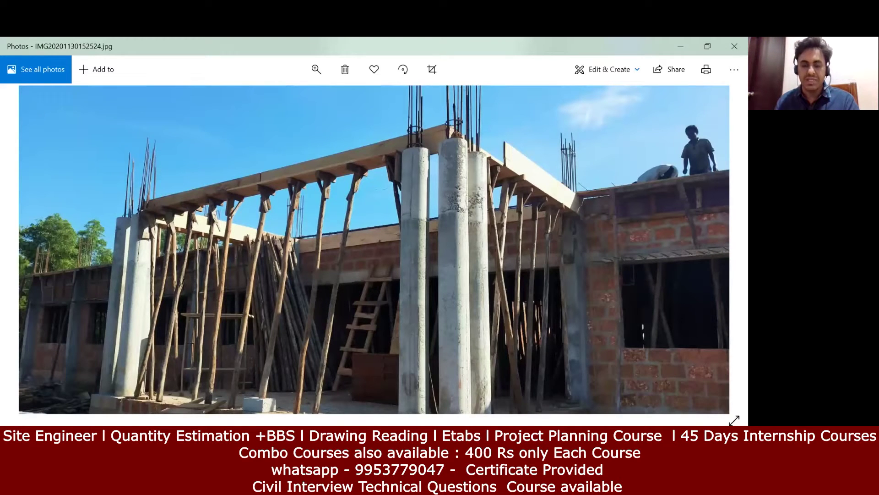
pyautogui.moveTo(390, 484)
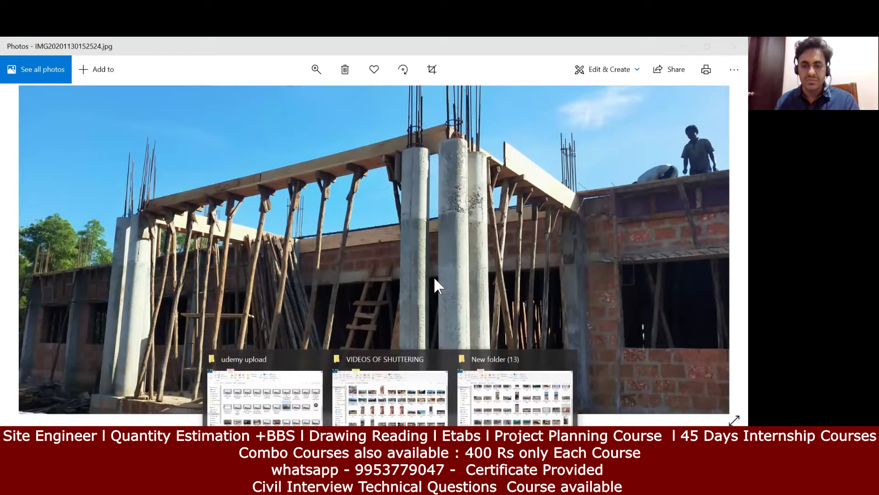
pyautogui.click(681, 47)
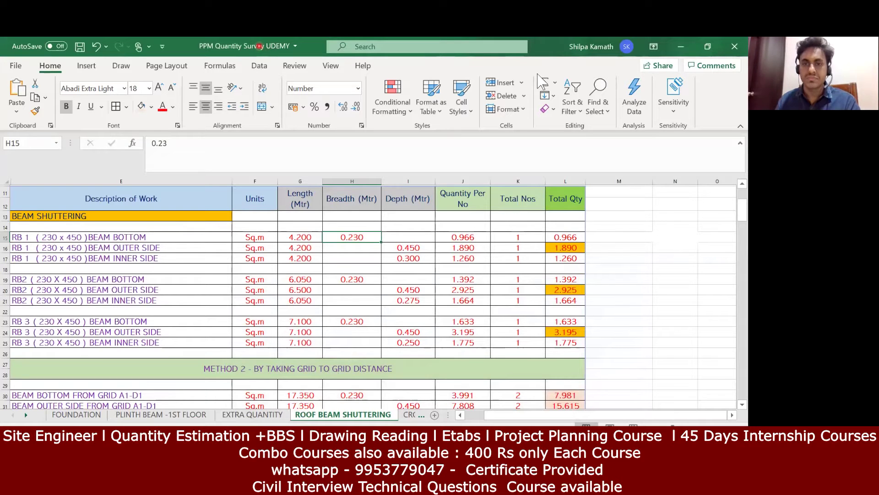
# Switch to the other Photos window and view the beam shuttering pictures 1.PNG to 3.PNG
pyautogui.hotkey('alt', 'Tab')
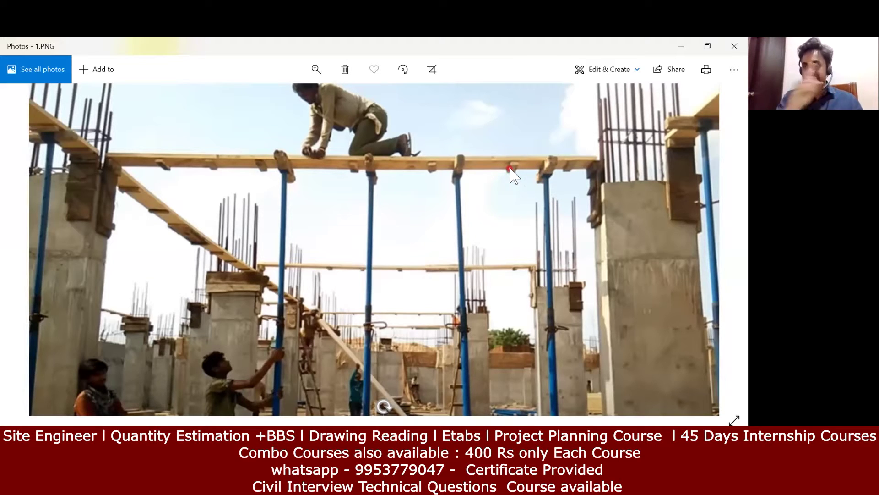
pyautogui.press('Right')
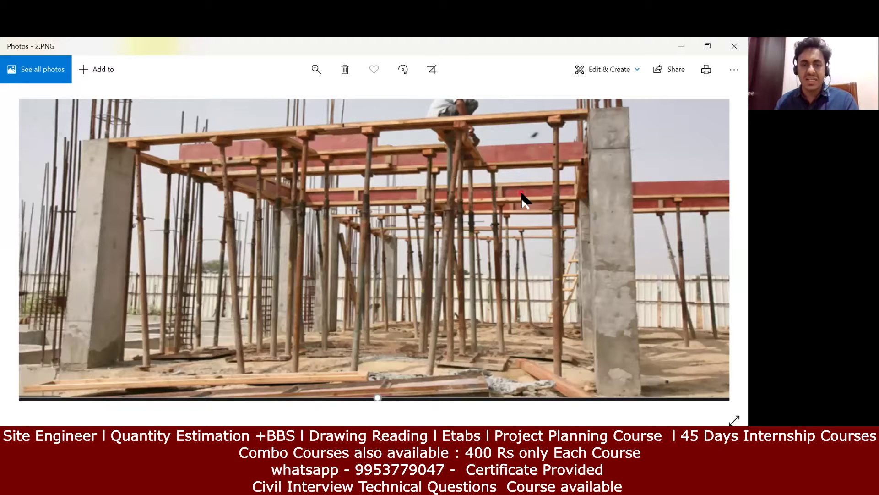
pyautogui.press('Right')
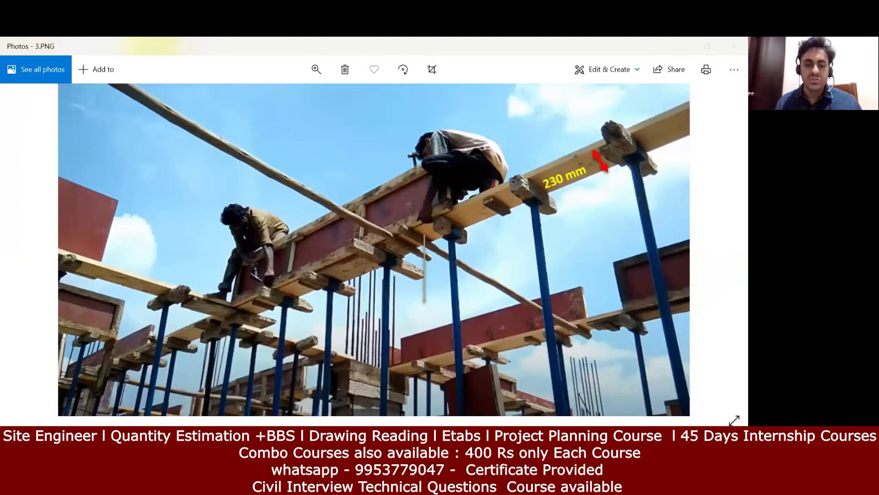
# Return to the roof beam shuttering sheet in Excel and inspect the breadth entered for the RB 1 beam bottom
pyautogui.hotkey('alt', 'Tab')
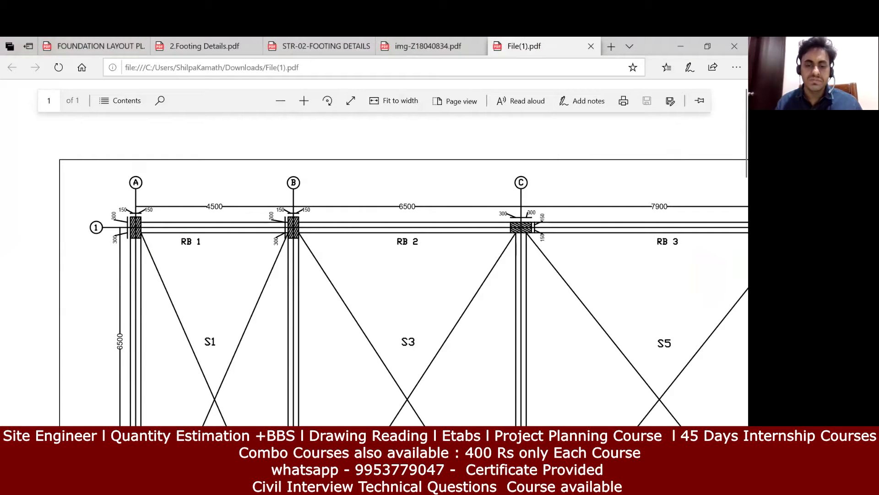
pyautogui.hotkey('alt', 'Tab')
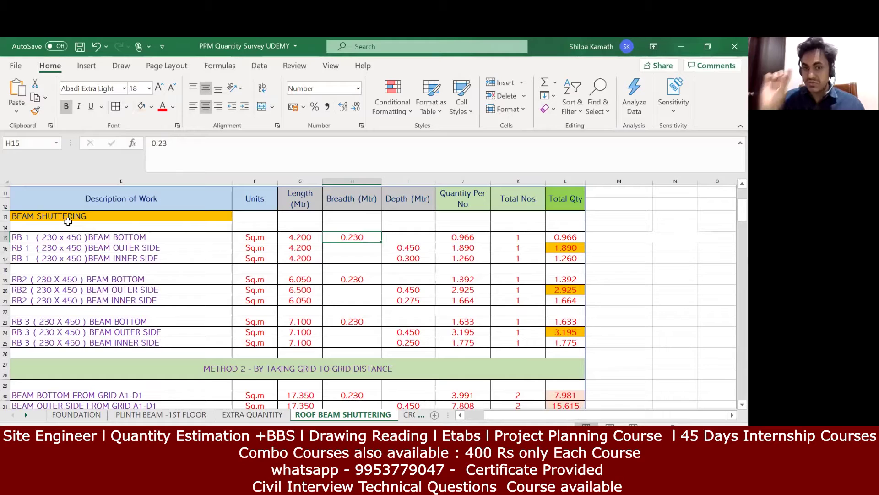
pyautogui.click(353, 239)
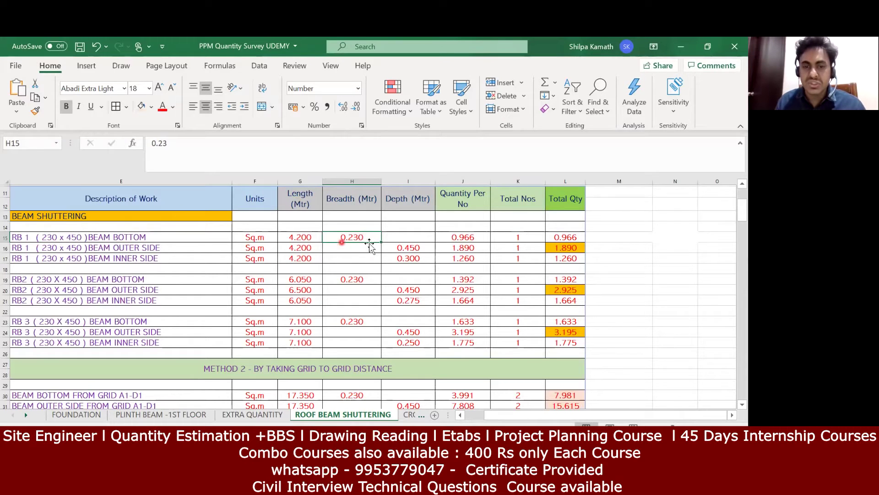
pyautogui.click(373, 240)
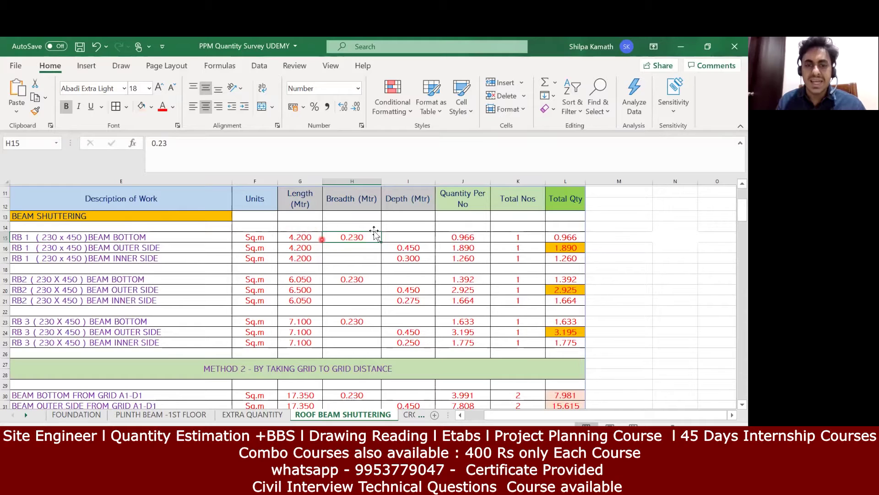
# Enter the quantity per number of the RB 1 beam bottom as length times breadth, =G15*H15, in cell J15
pyautogui.click(459, 238)
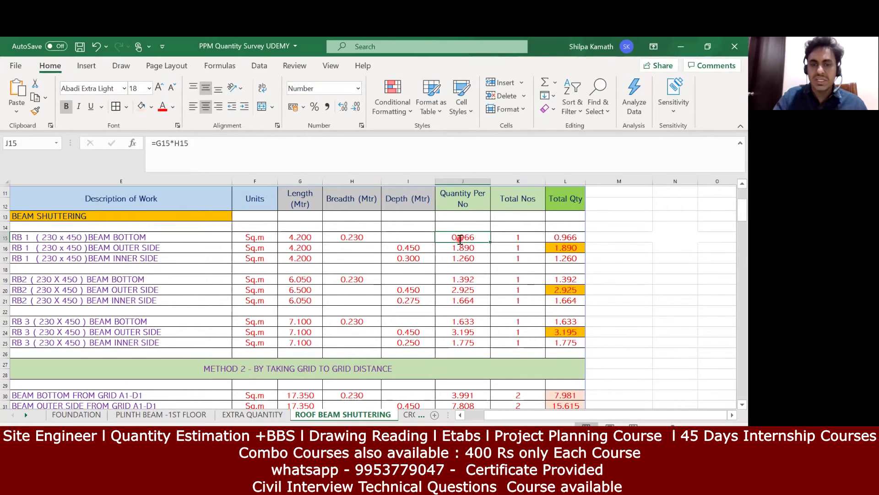
pyautogui.write('=')
pyautogui.click(306, 237)
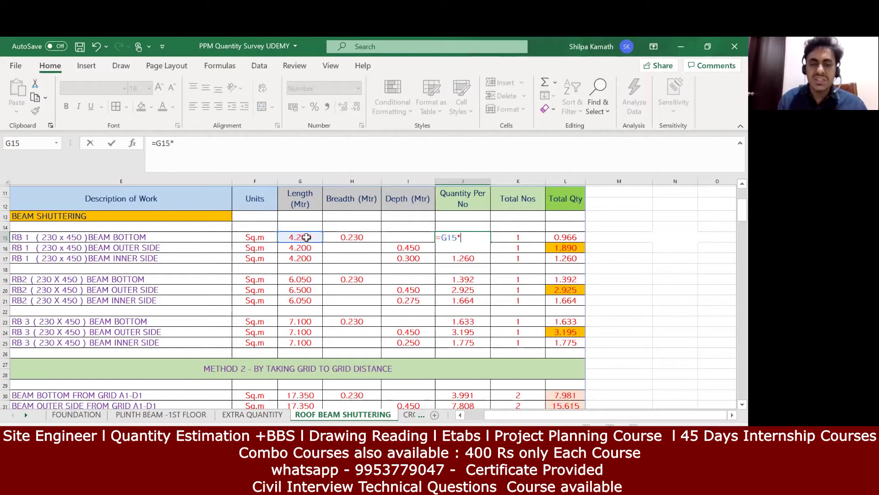
pyautogui.click(377, 238)
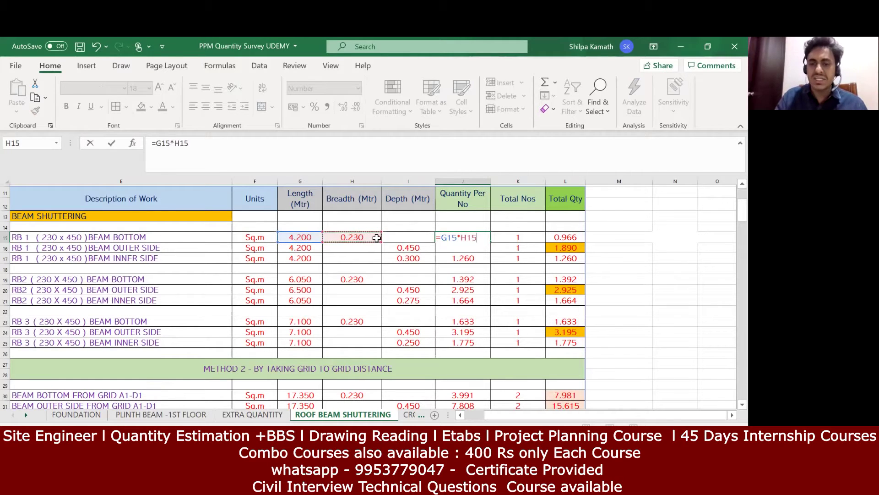
pyautogui.press('Return')
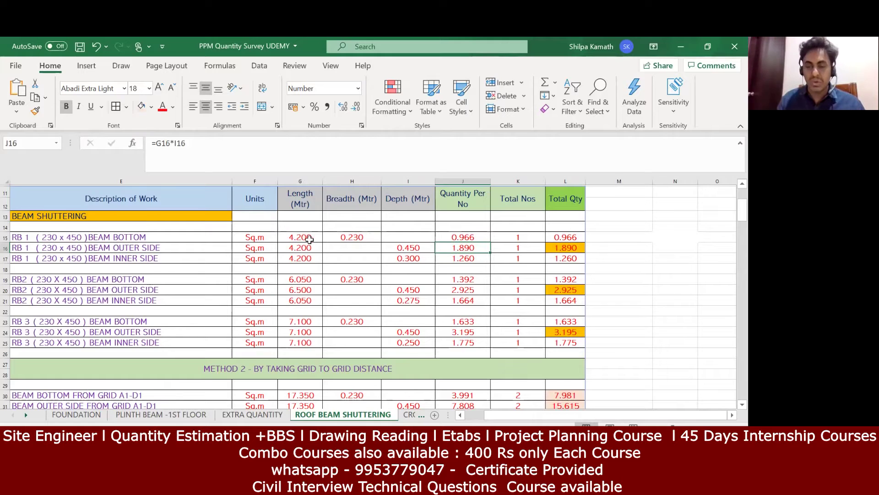
# Inspect the total nos and total quantity formula of the RB 1 beam bottom, and go to the RB 1 outer side description
pyautogui.click(525, 239)
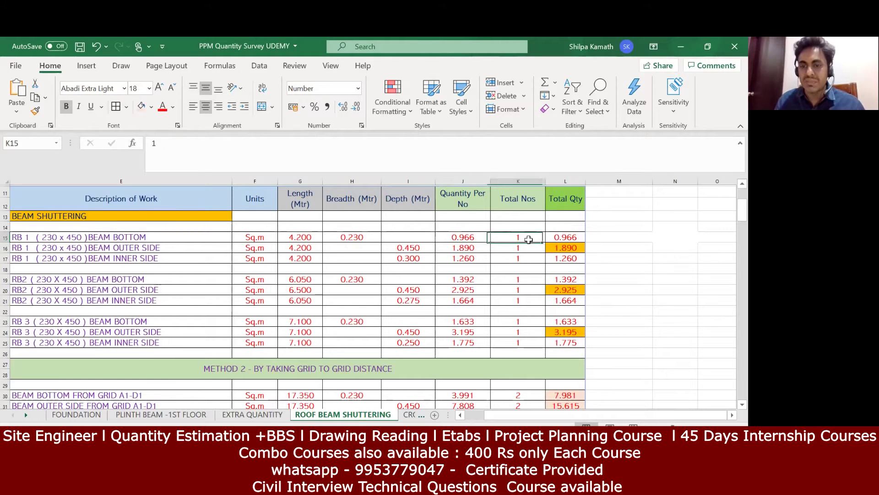
pyautogui.click(572, 238)
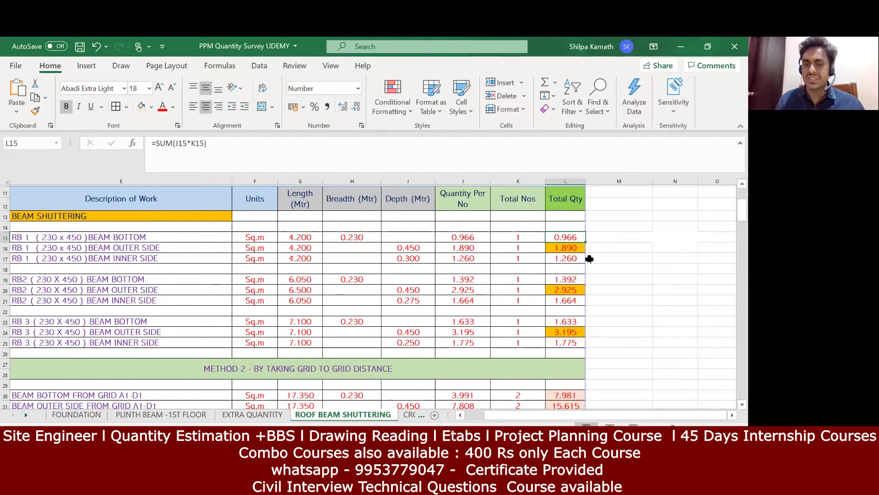
pyautogui.click(134, 251)
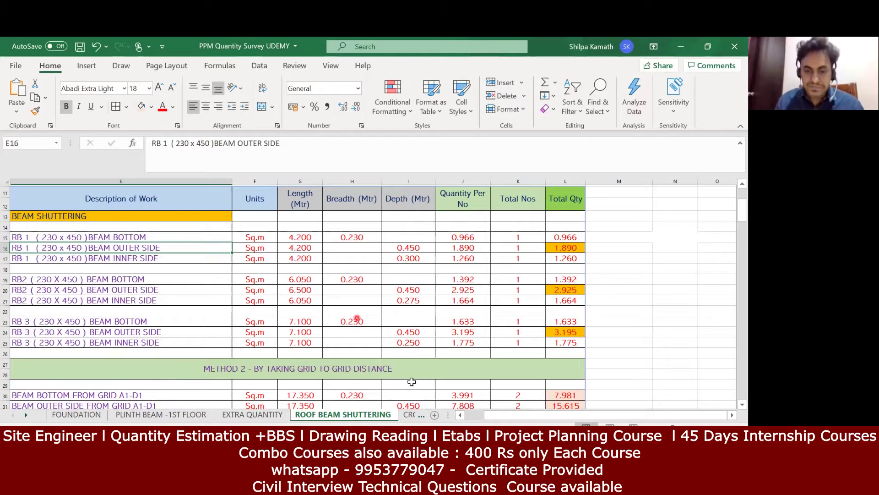
# Switch to Photos to view the beam shuttering picture 3.PNG, and return to the roof beam shuttering sheet in Excel
pyautogui.click(419, 437)
pyautogui.click(476, 385)
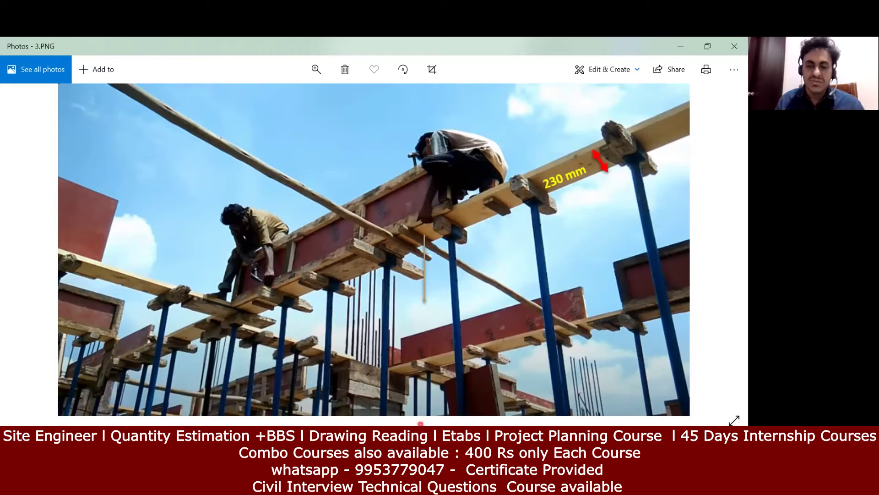
pyautogui.hotkey('alt', 'Tab')
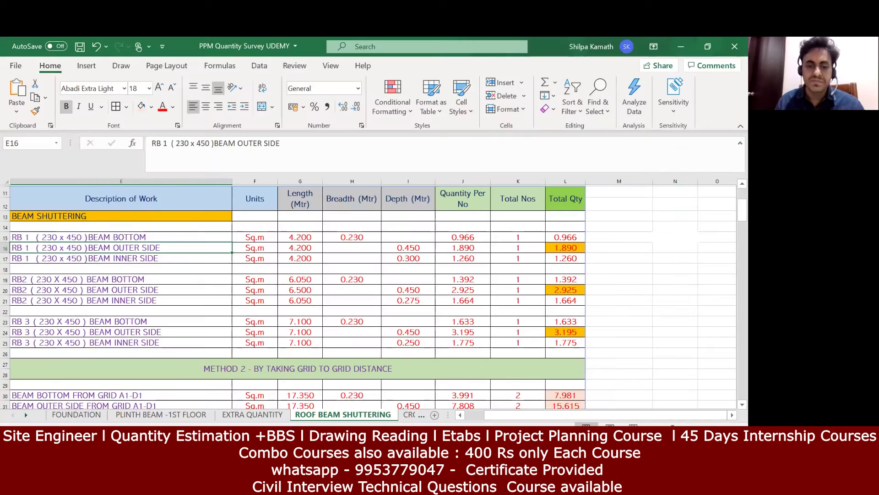
# Check the RB 1 outer side's length and depth, and enter its quantity per number as =G16*I16 in cell J16
pyautogui.click(299, 250)
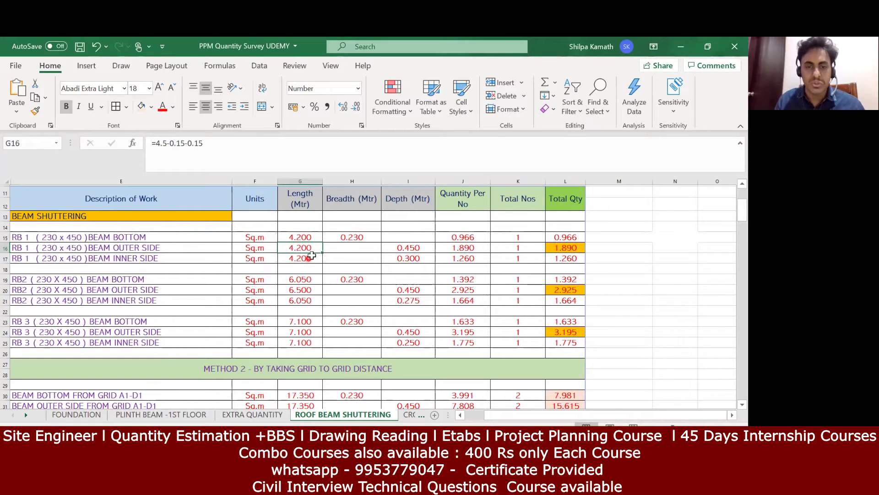
pyautogui.click(414, 250)
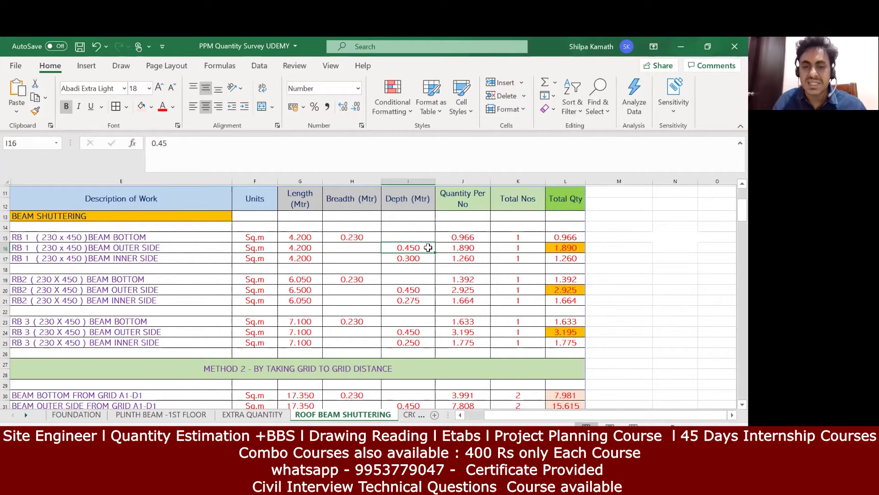
pyautogui.click(465, 247)
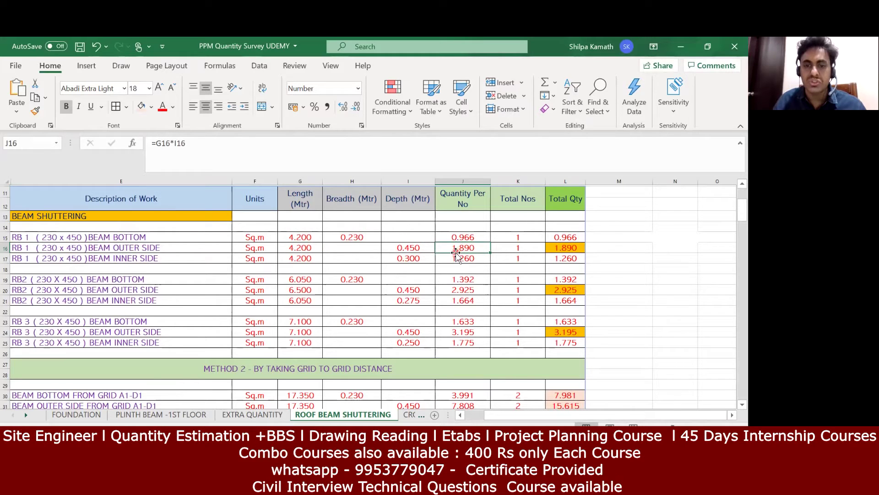
pyautogui.write('=')
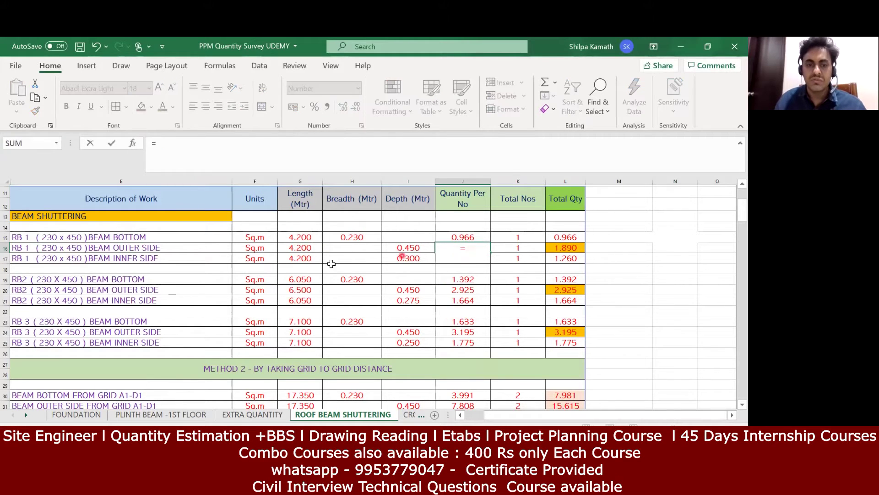
pyautogui.click(299, 248)
pyautogui.write('*')
pyautogui.click(414, 248)
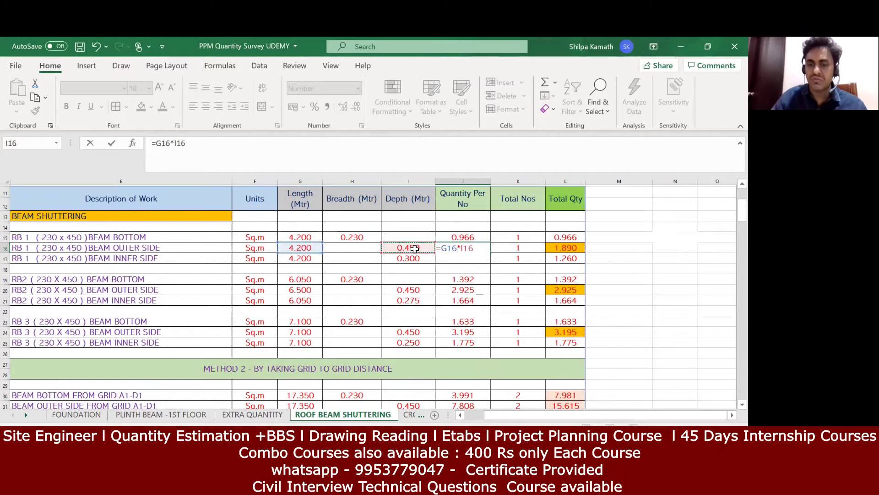
pyautogui.press('Return')
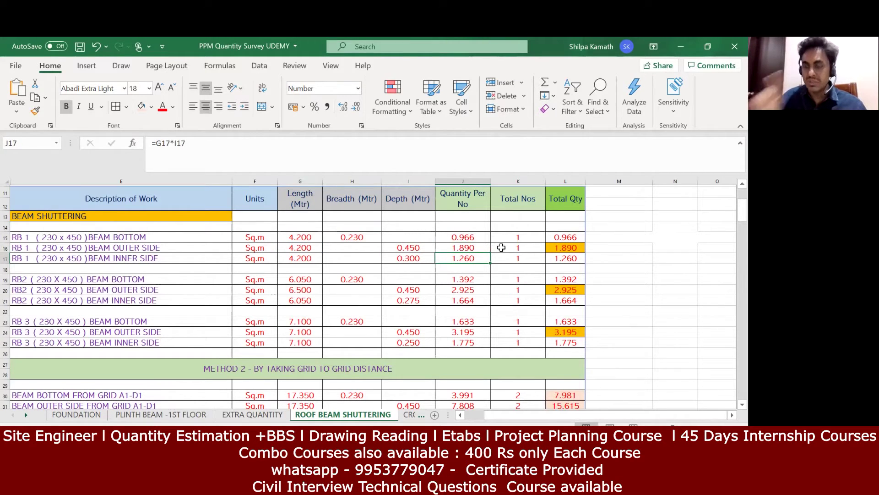
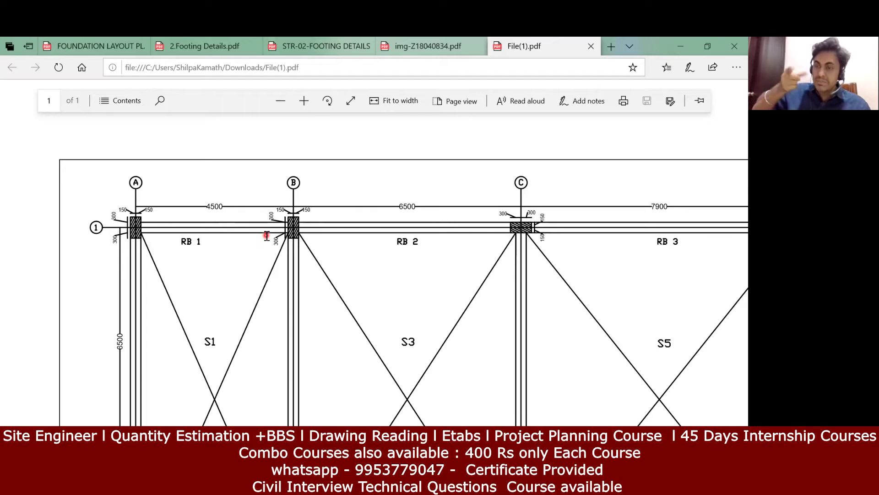
# Check slab S1 beside RB 1 and the Slab Details table in File(1).pdf, and return to the Excel sheet
pyautogui.scroll(-2, 267, 237)
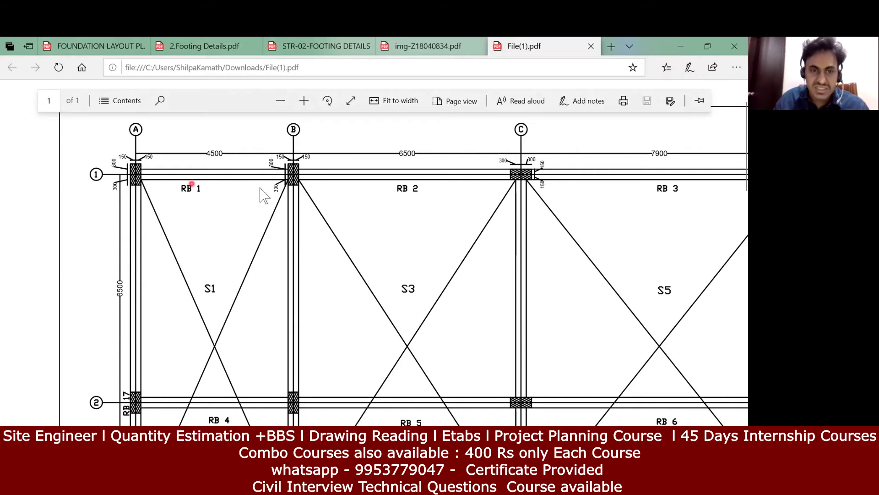
pyautogui.scroll(-20, 310, 281)
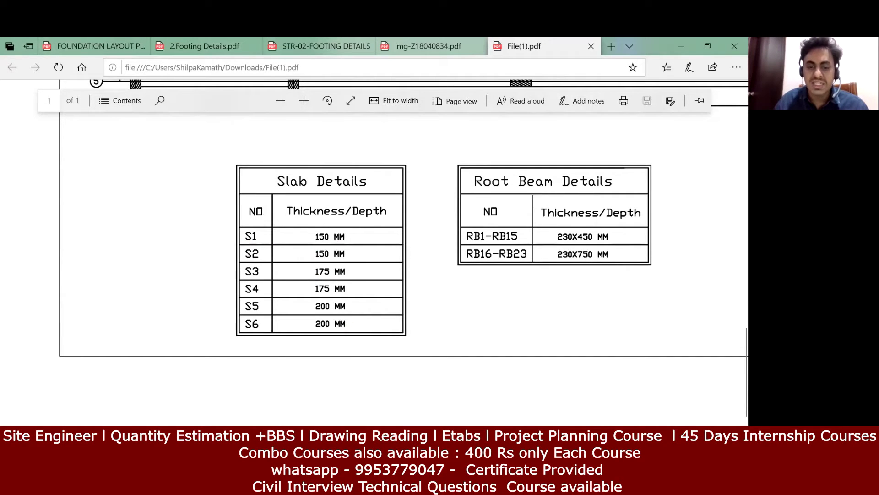
pyautogui.hotkey('alt', 'Tab')
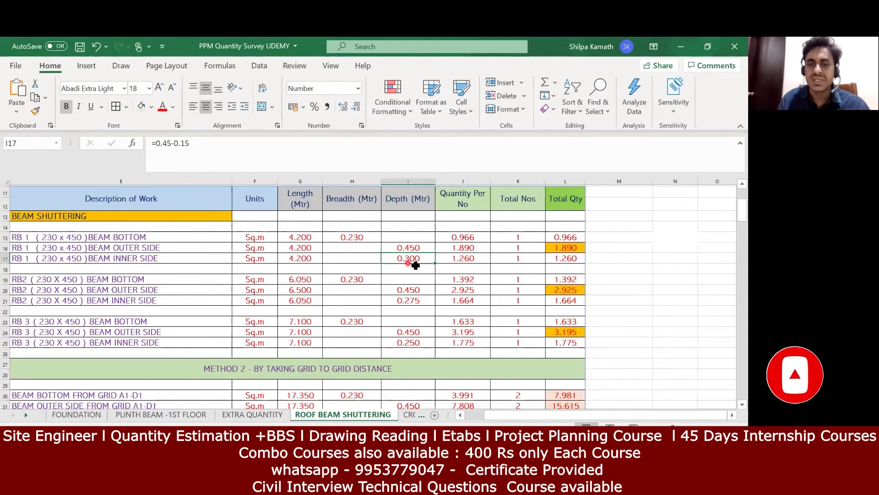
# Enter the quantity per number of the RB 1 beam inner side as length times depth, =G17*I17, in cell J17
pyautogui.click(468, 259)
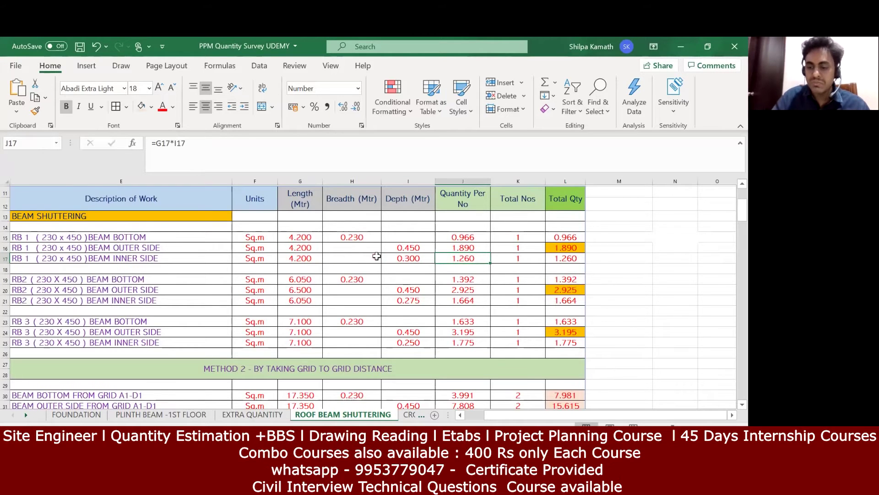
pyautogui.write('=')
pyautogui.click(305, 263)
pyautogui.write('*')
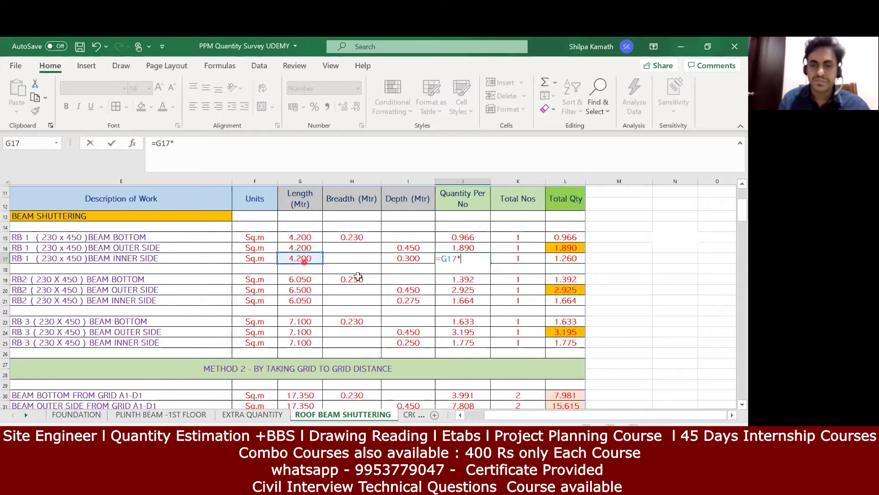
pyautogui.click(398, 257)
pyautogui.press('Return')
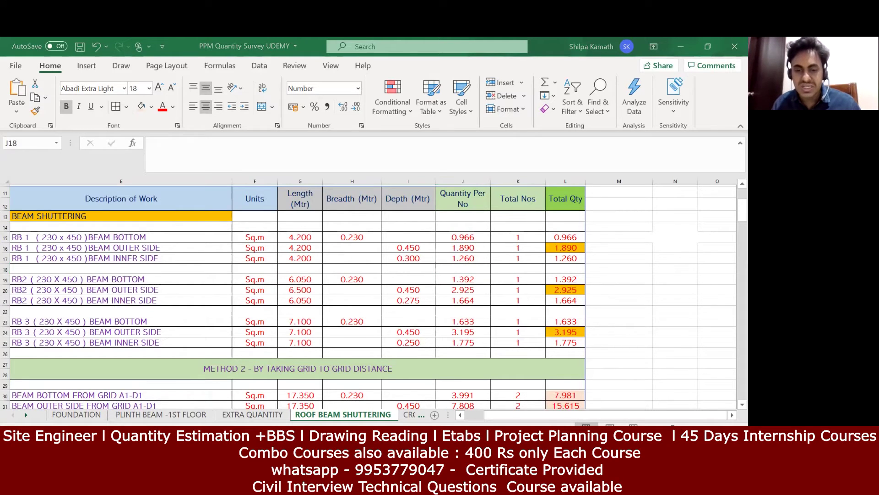
# Switch to the Photos window showing 3.PNG and review the neighbouring beam bottom shuttering pictures, including 2.PNG
pyautogui.moveTo(420, 434)
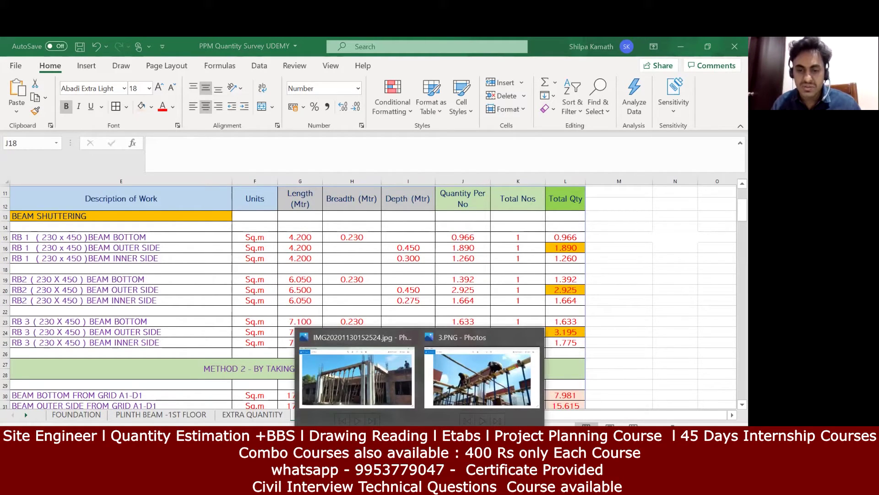
pyautogui.click(466, 393)
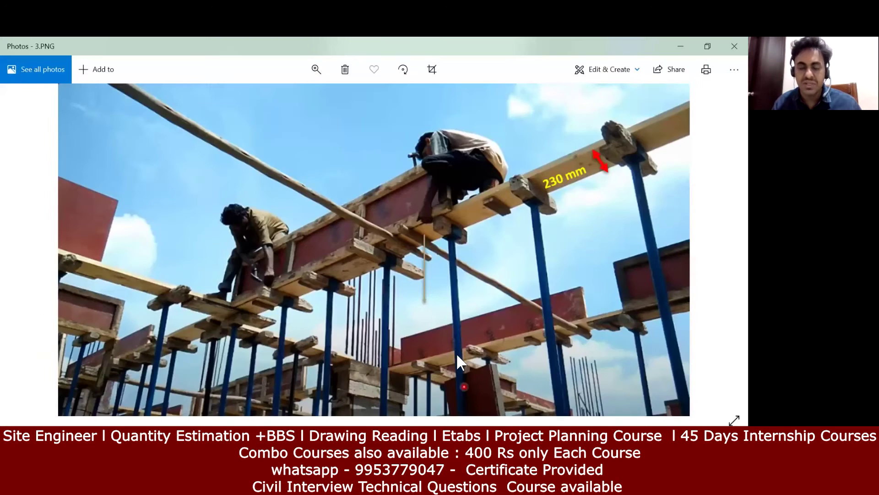
pyautogui.press('Right')
pyautogui.press('Right')
pyautogui.press('Left')
pyautogui.press('Left')
pyautogui.press('Left')
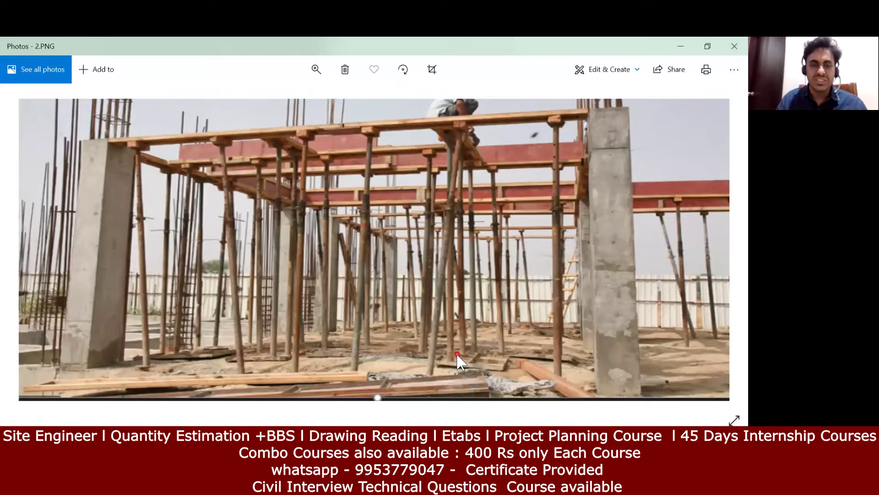
pyautogui.press('Right')
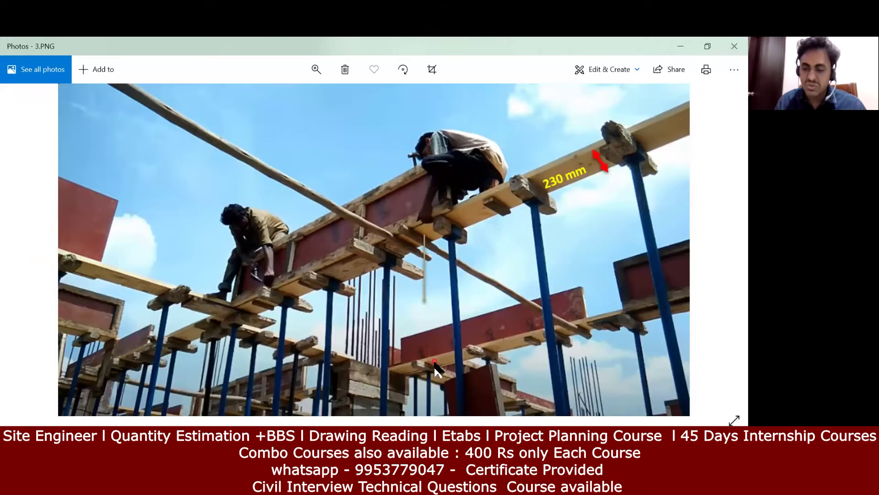
# Browse forward through the beam side shuttering pictures, viewing 5.PNG and stopping at 7.PNG
pyautogui.press('Right')
pyautogui.press('Right')
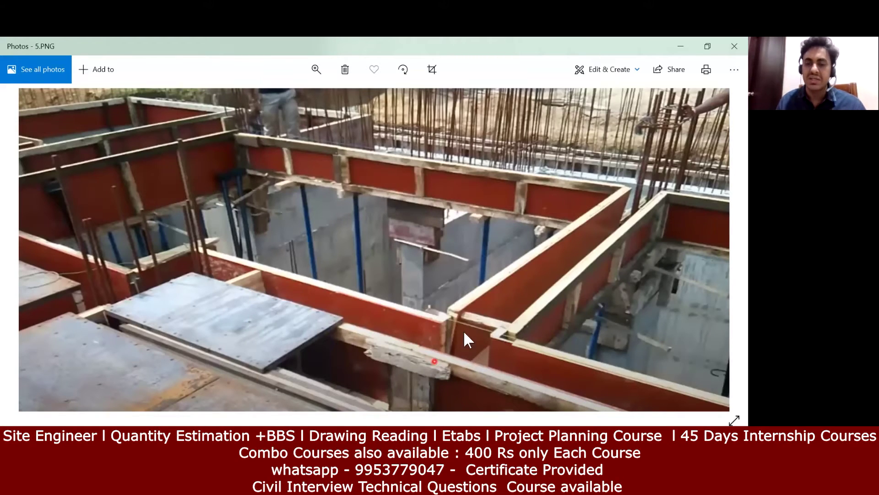
pyautogui.press('Right')
pyautogui.press('Right')
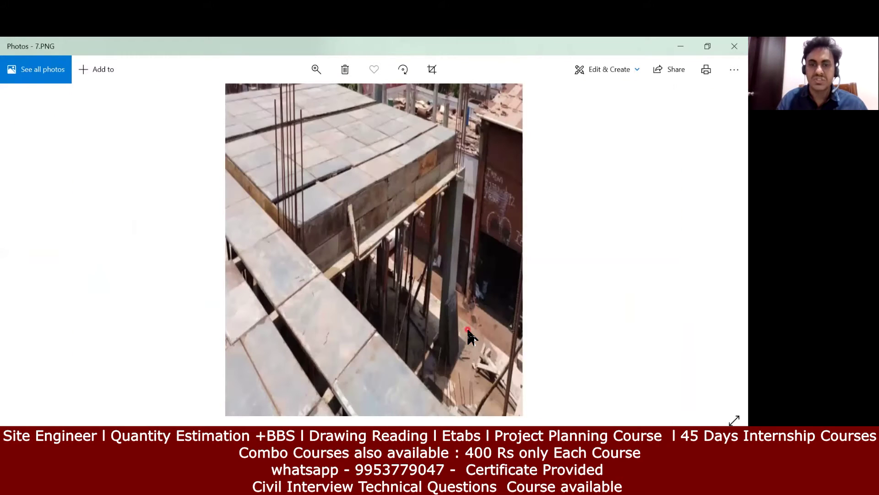
pyautogui.press('Right')
pyautogui.press('Left')
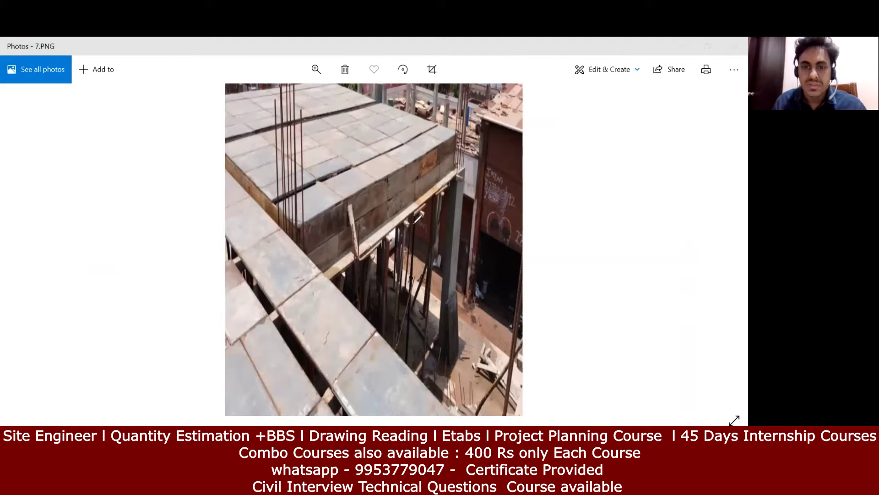
# Mark the beam's bottom edge and outer side depth on 7.PNG with red freehand strokes, and clear all the marks
pyautogui.moveTo(461, 171); pyautogui.dragTo(335, 277)
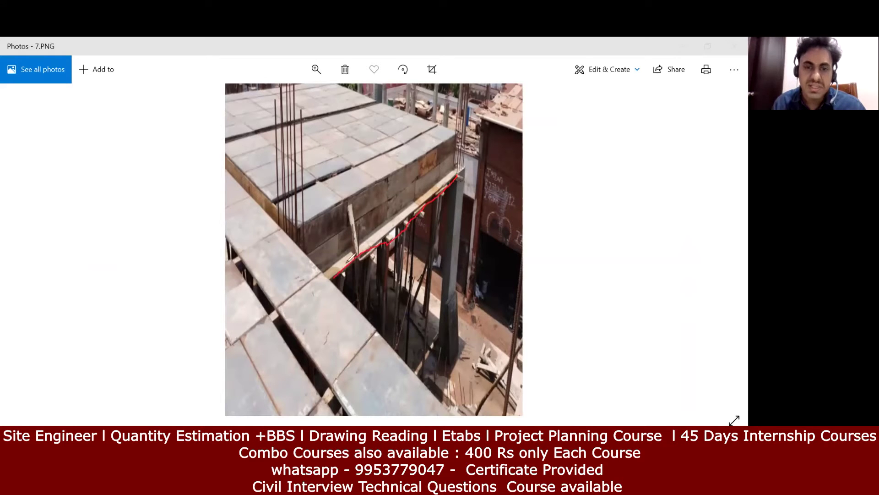
pyautogui.moveTo(404, 171)
pyautogui.mouseDown()
pyautogui.moveTo(408, 204)
pyautogui.moveTo(406, 169)
pyautogui.mouseUp()
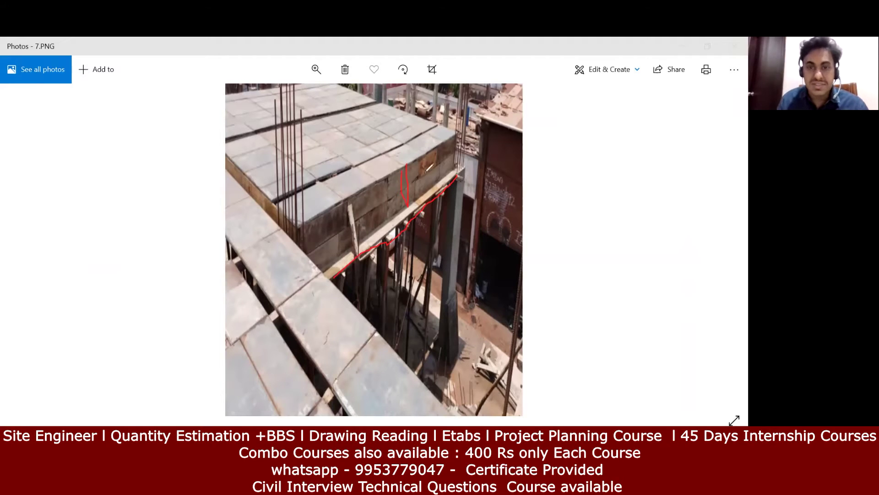
pyautogui.moveTo(409, 163)
pyautogui.mouseDown()
pyautogui.moveTo(411, 203)
pyautogui.moveTo(407, 169)
pyautogui.mouseUp()
pyautogui.moveTo(439, 196)
pyautogui.mouseDown()
pyautogui.moveTo(428, 116)
pyautogui.moveTo(436, 204)
pyautogui.mouseUp()
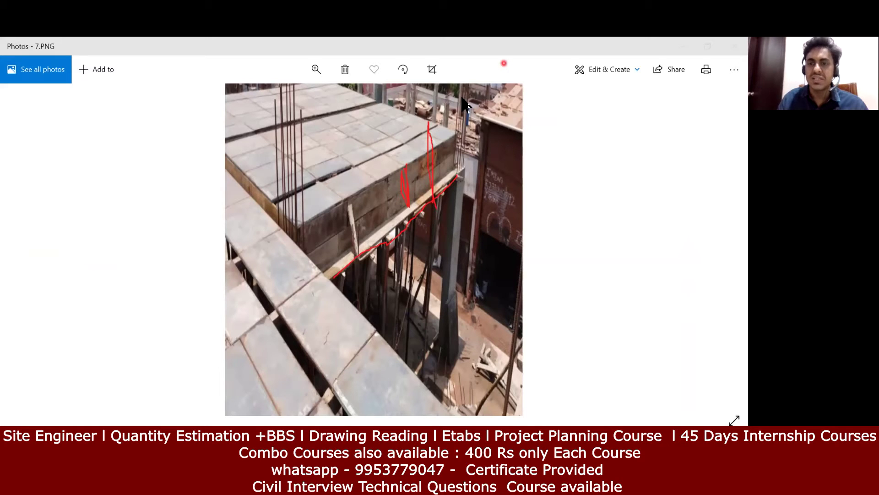
pyautogui.press('e')
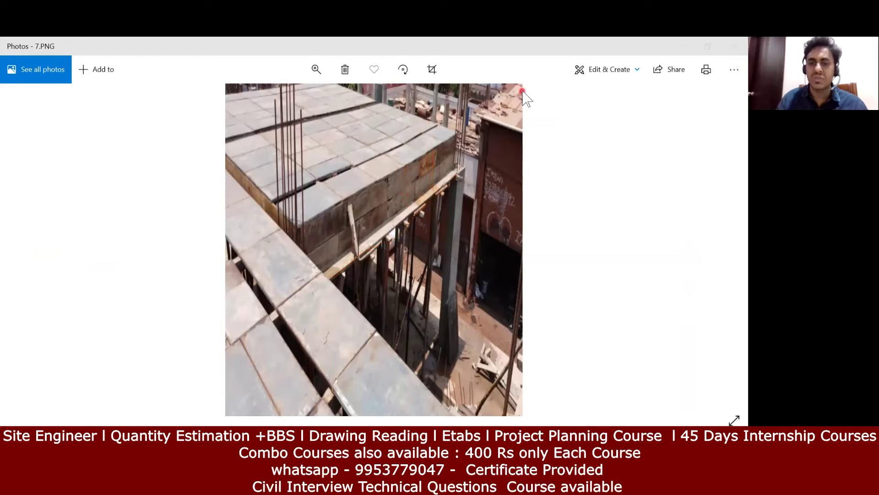
pyautogui.click(618, 231)
# View the slab and beam shuttering pictures 8.PNG and 9.PNG in Photos
pyautogui.press('Right')
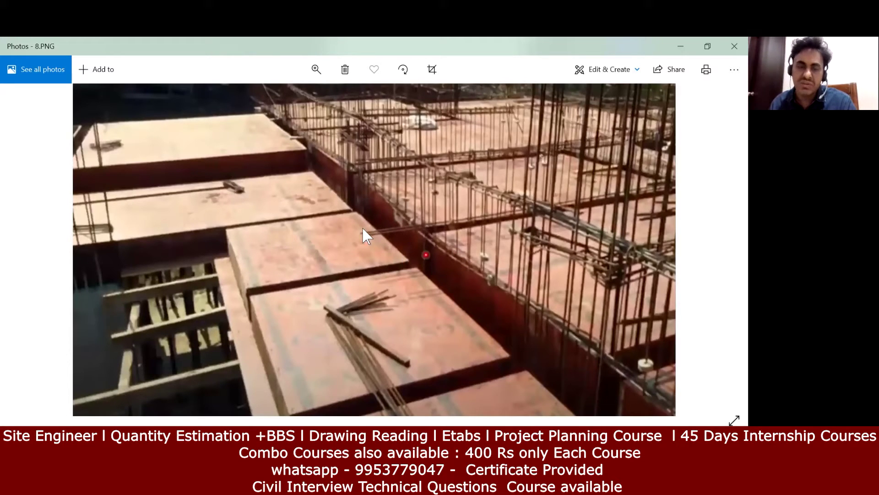
pyautogui.press('Right')
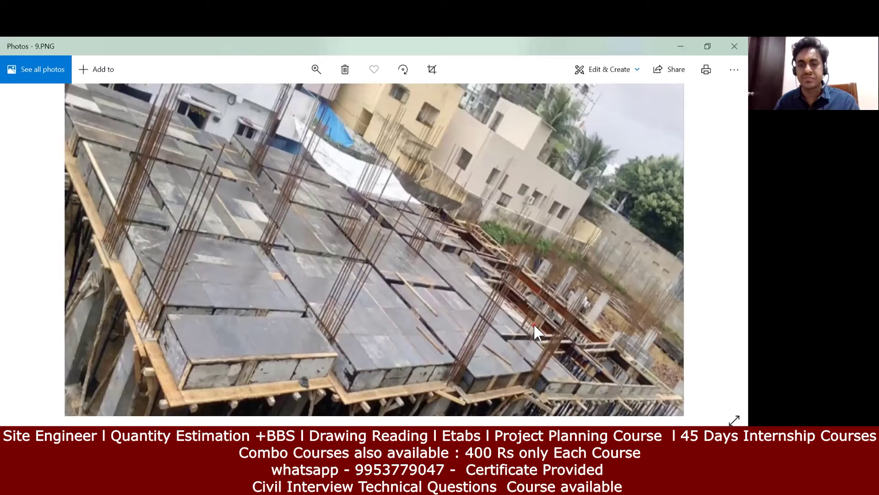
pyautogui.press('Right')
pyautogui.press('Left')
# Switch to the Presentation1 file in PowerPoint and show the slab reinforcement video slide full screen
pyautogui.hotkey('alt', 'Tab')
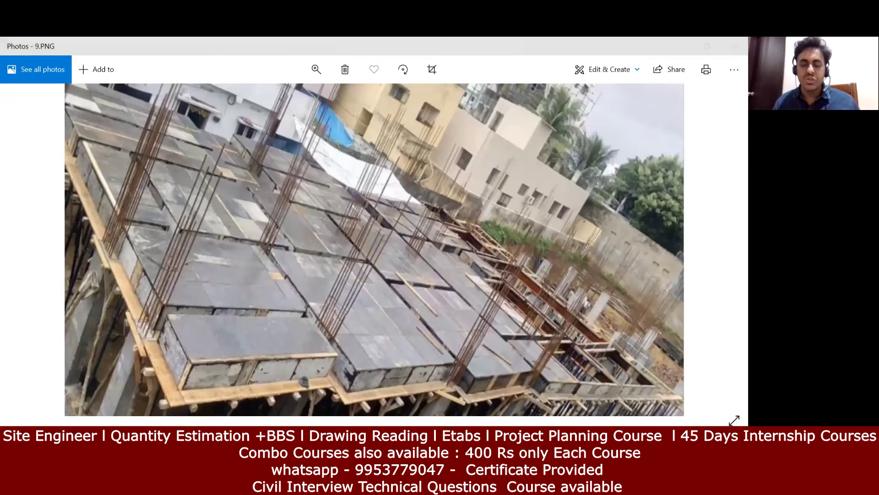
pyautogui.moveTo(538, 325)
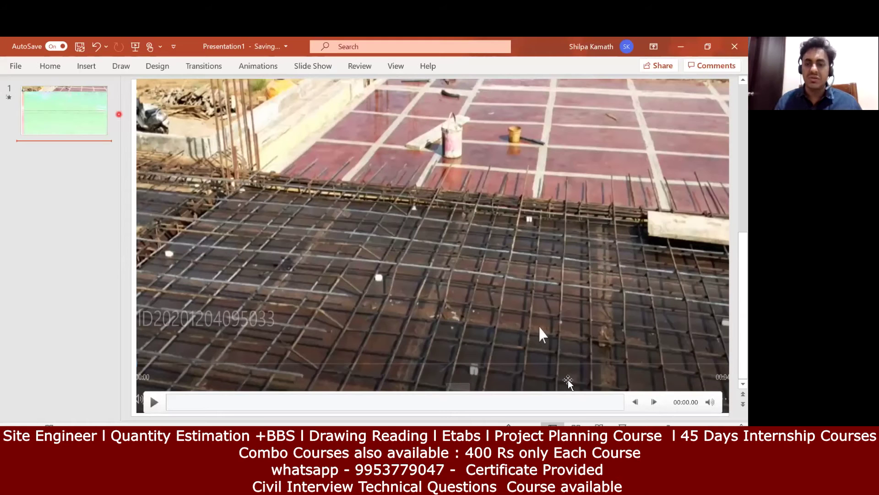
pyautogui.click(539, 325)
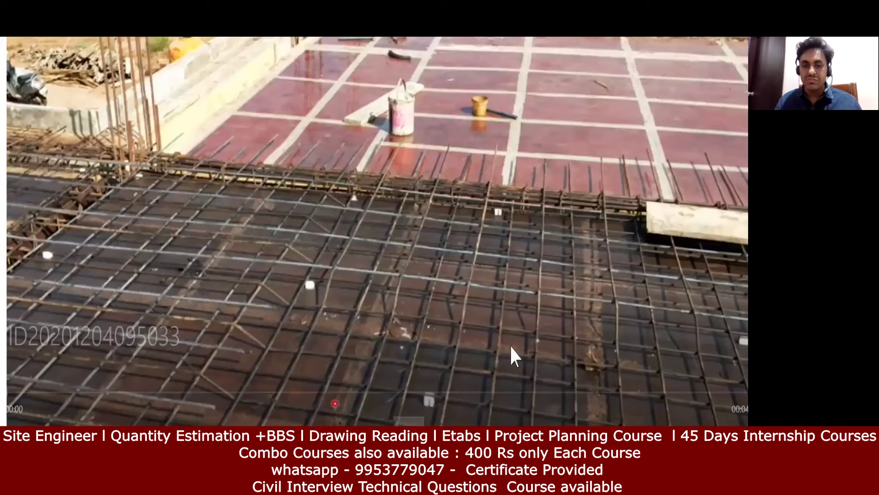